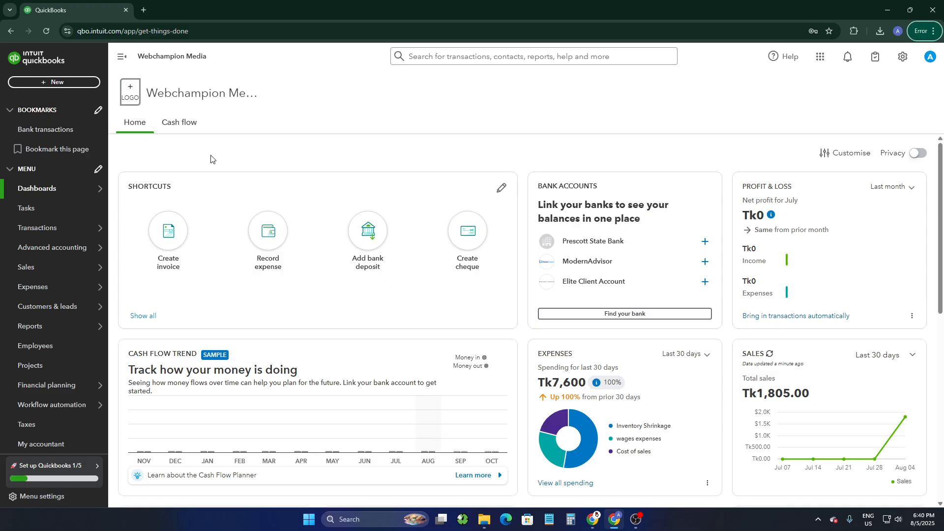
- Start a new recurring transaction template of the Bill type from the recurring transactions list
{"action": "mouse_move", "coordinate": [32, 231]}
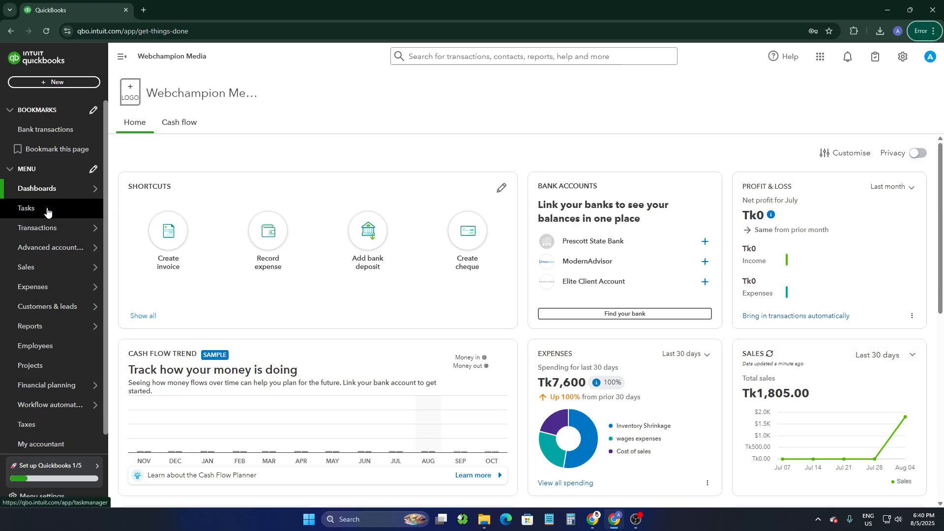
{"action": "left_click", "coordinate": [54, 237]}
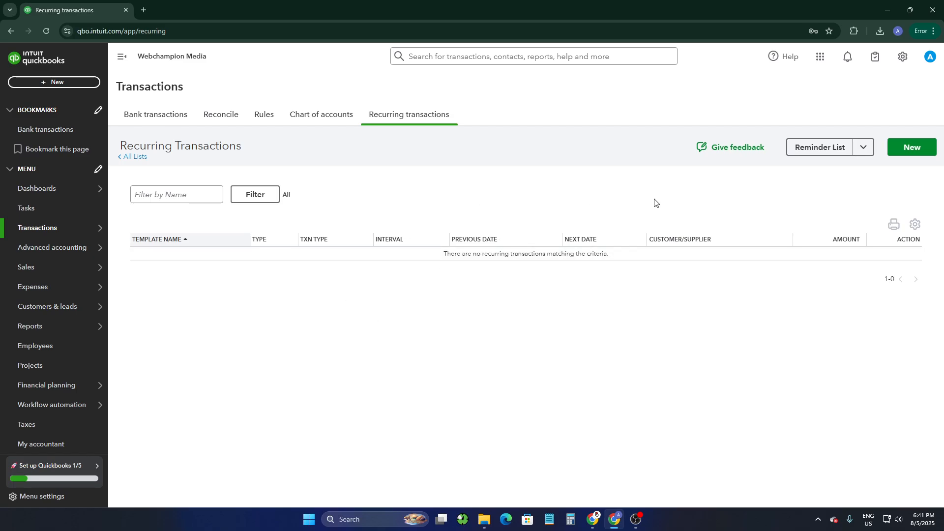
{"action": "left_click", "coordinate": [907, 150]}
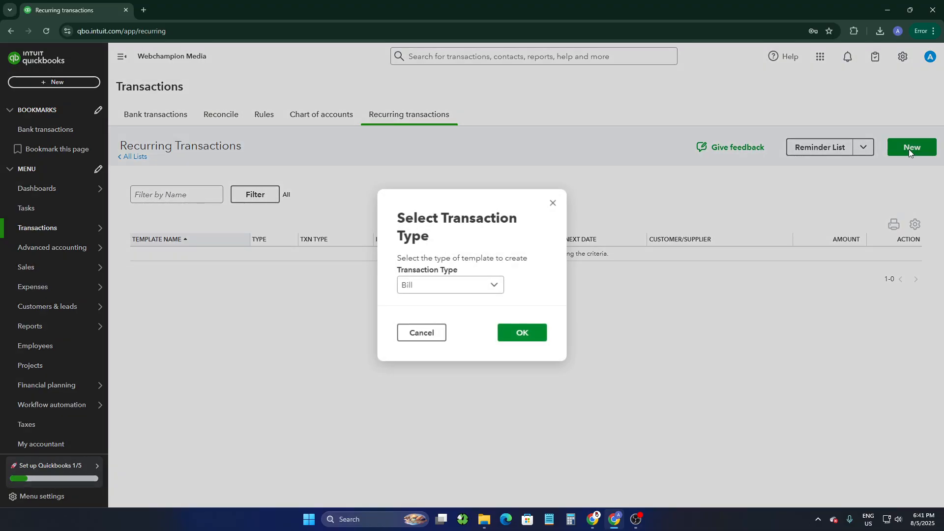
{"action": "left_click_drag", "start_coordinate": [402, 215], "coordinate": [515, 238]}
{"action": "left_click", "coordinate": [433, 286]}
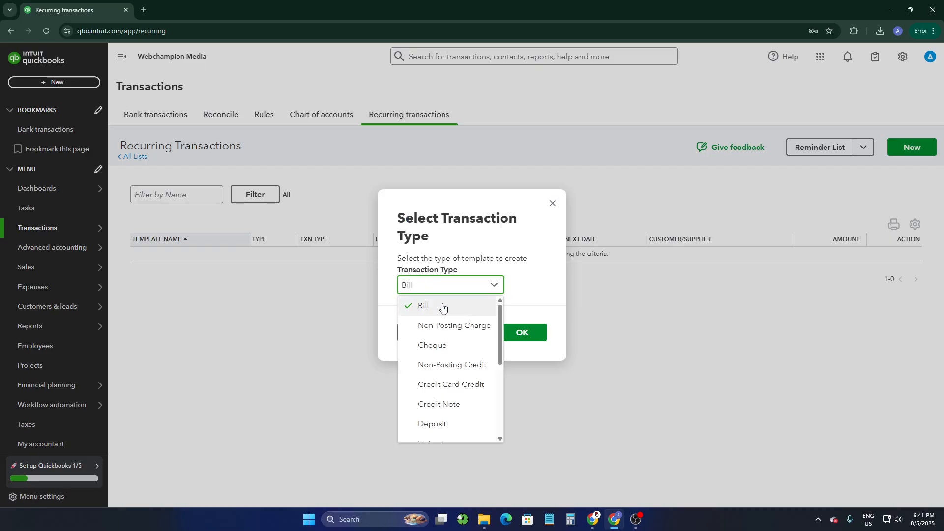
{"action": "left_click", "coordinate": [432, 311]}
{"action": "left_click", "coordinate": [511, 339]}
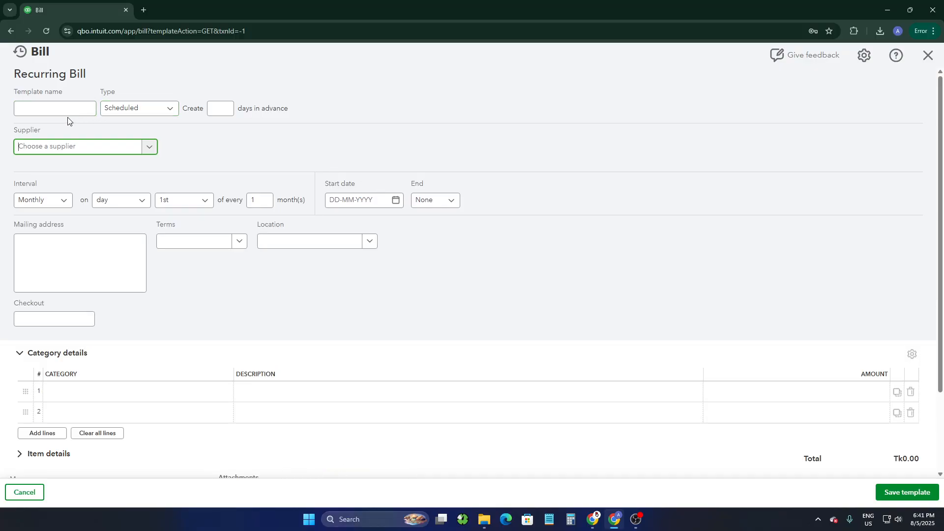
- Name the recurring bill template Utility and set its type to Scheduled
{"action": "left_click", "coordinate": [55, 111]}
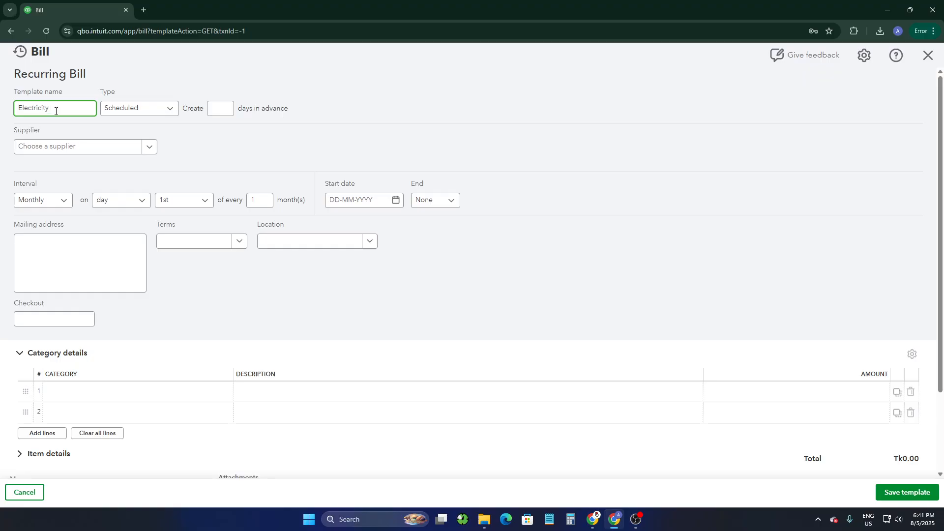
{"action": "left_click", "coordinate": [140, 109]}
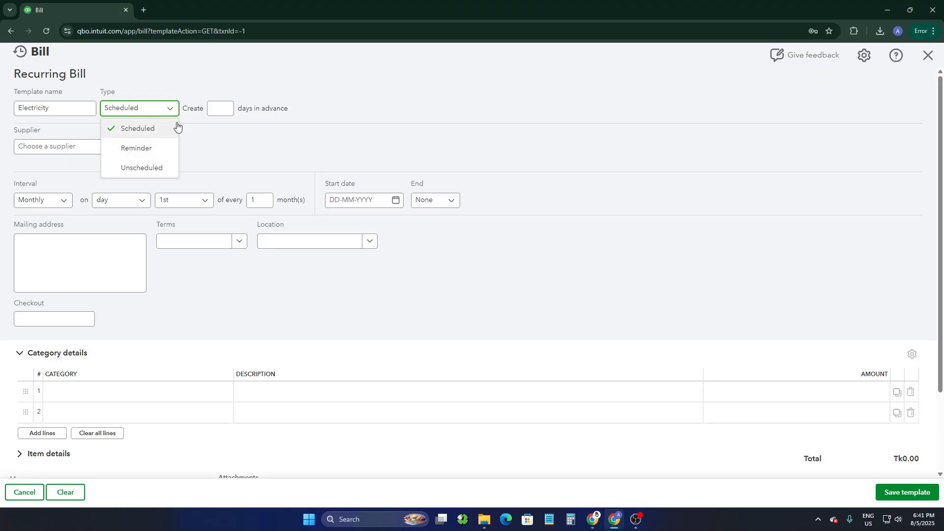
{"action": "left_click", "coordinate": [77, 107]}
{"action": "left_click_drag", "start_coordinate": [78, 108], "coordinate": [0, 113]}
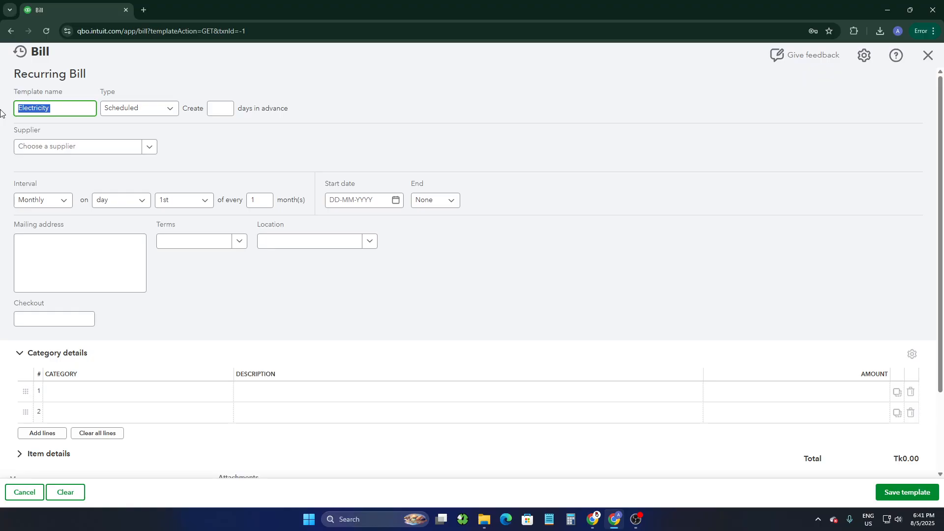
{"action": "type", "text": "Utility"}
{"action": "left_click", "coordinate": [164, 108]}
{"action": "left_click", "coordinate": [143, 129]}
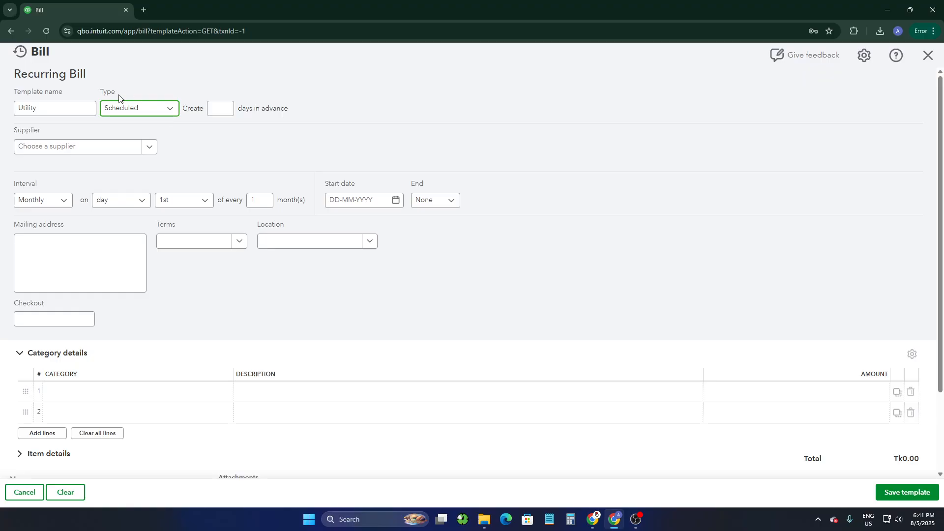
- Set the template to create bills 2 days in advance and check the available supplier choices
{"action": "left_click", "coordinate": [261, 139]}
{"action": "left_click", "coordinate": [219, 107]}
{"action": "left_click_drag", "start_coordinate": [83, 145], "coordinate": [17, 134]}
{"action": "left_click", "coordinate": [46, 150]}
{"action": "left_click", "coordinate": [46, 150]}
{"action": "left_click", "coordinate": [47, 150]}
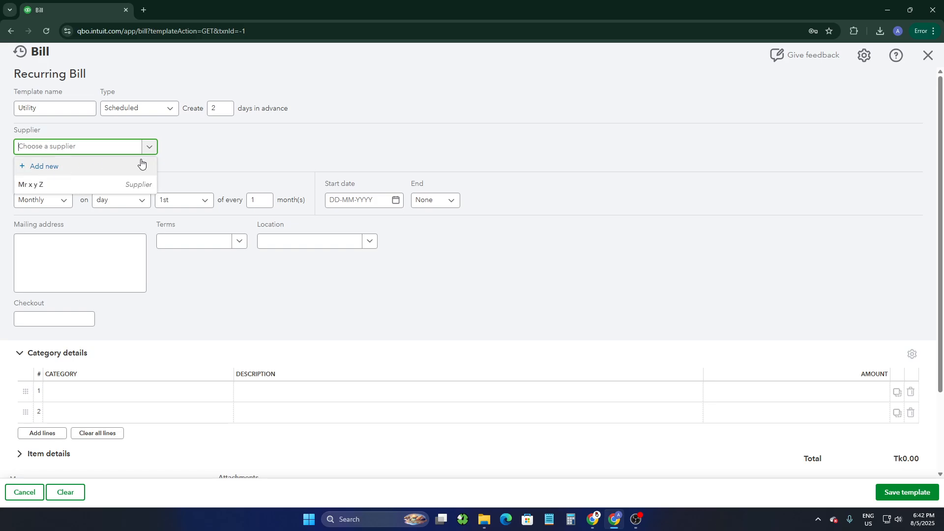
{"action": "left_click", "coordinate": [189, 147]}
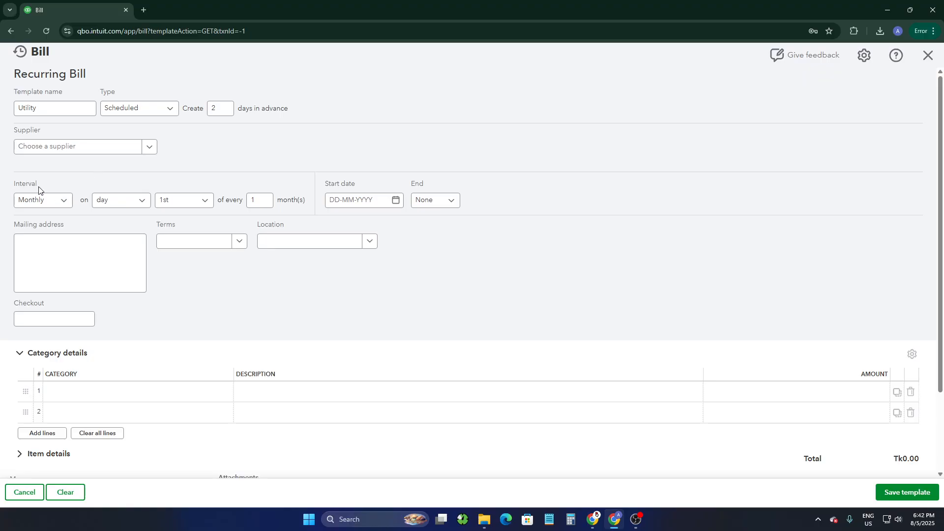
- Examine the recurrence options for the bill's interval, day type and day of the month
{"action": "left_click_drag", "start_coordinate": [20, 175], "coordinate": [82, 174]}
{"action": "left_click", "coordinate": [60, 201]}
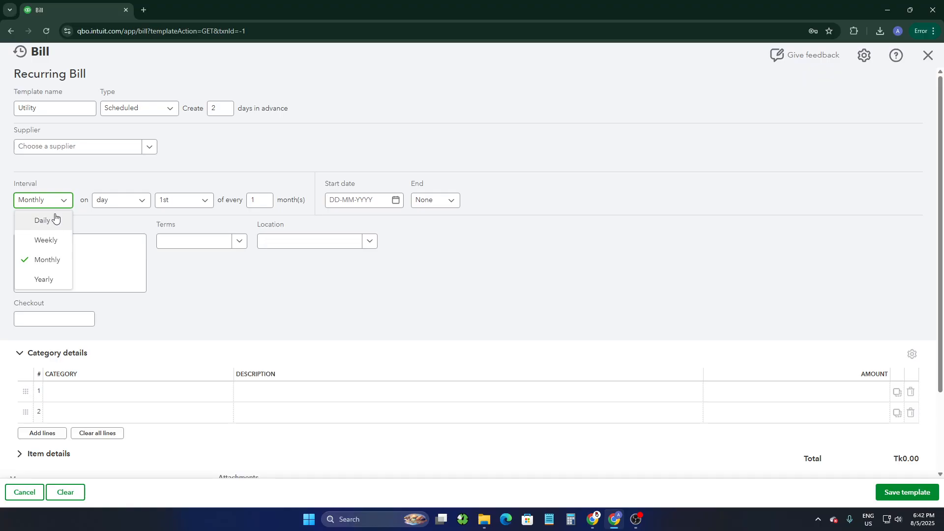
{"action": "left_click", "coordinate": [72, 189]}
{"action": "left_click", "coordinate": [120, 199]}
{"action": "left_click", "coordinate": [174, 204]}
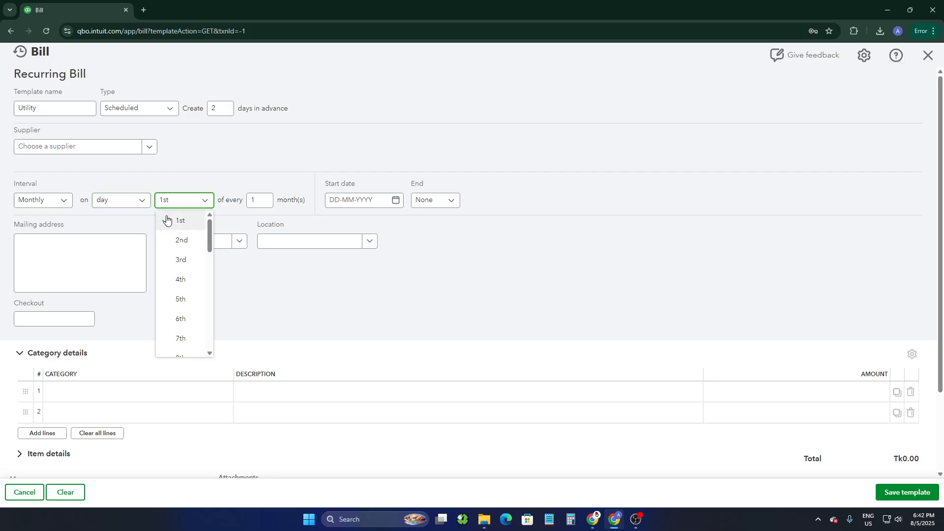
{"action": "left_click", "coordinate": [308, 148]}
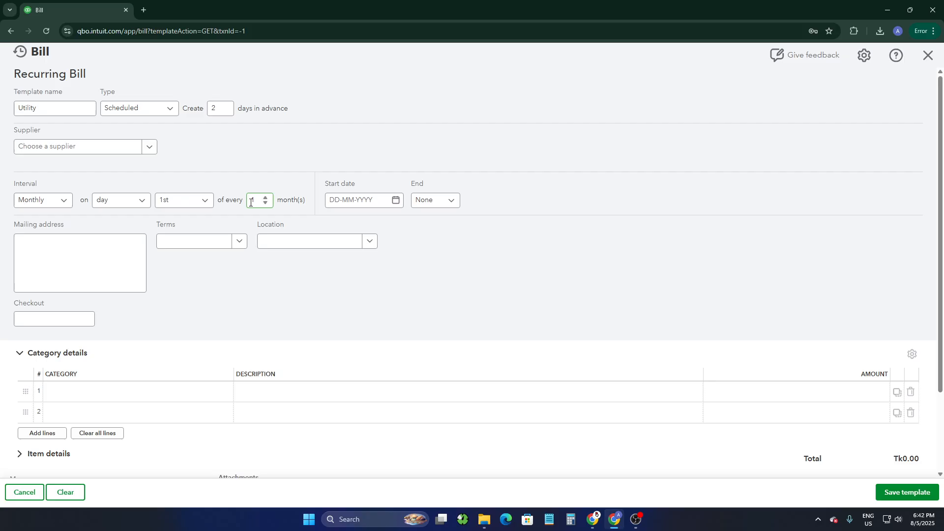
{"action": "left_click", "coordinate": [206, 200]}
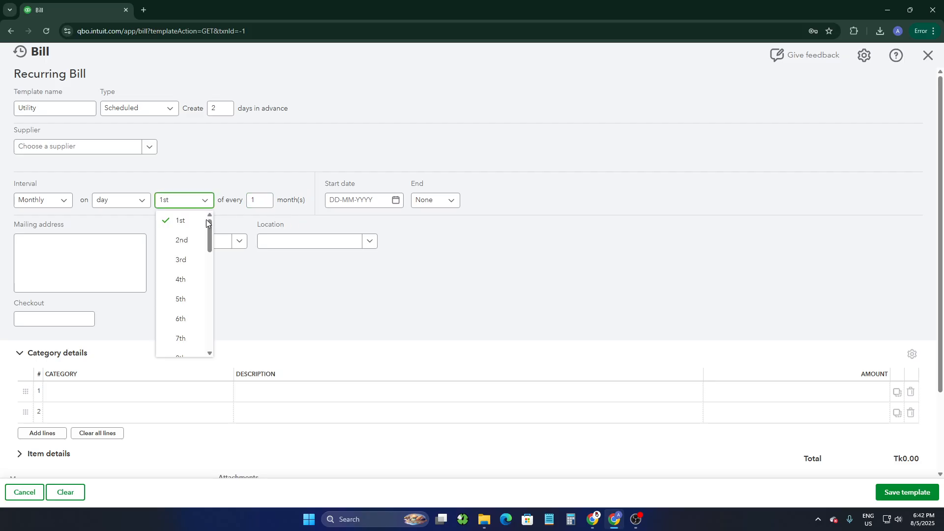
{"action": "scroll", "coordinate": [185, 339], "scroll_direction": "down", "scroll_amount": 2}
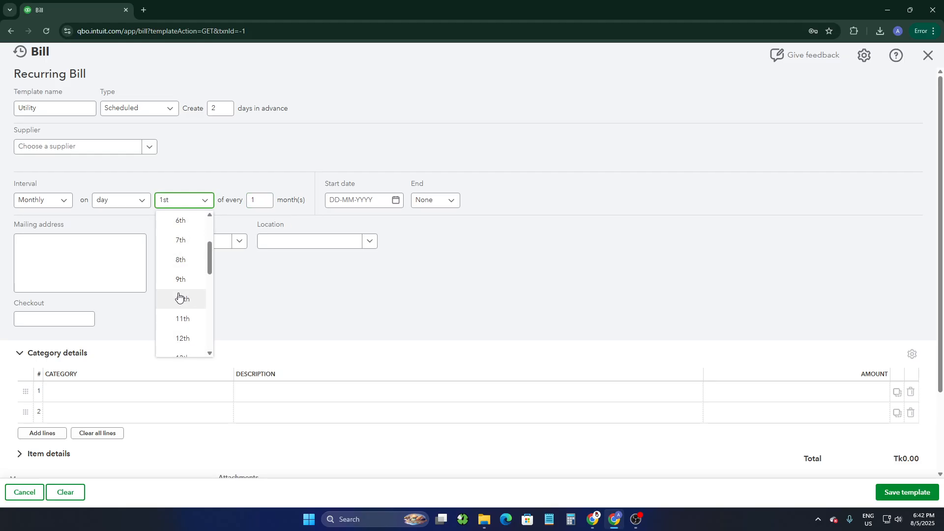
{"action": "left_click", "coordinate": [266, 156]}
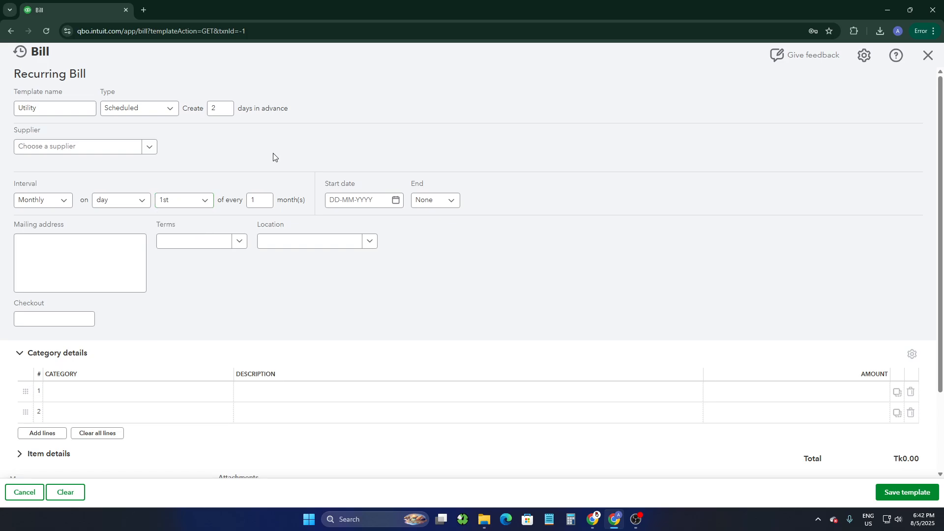
- Set the recurring bill's start date to 05-08-2025 and its end to None
{"action": "left_click", "coordinate": [339, 202]}
{"action": "left_click_drag", "start_coordinate": [325, 184], "coordinate": [358, 188]}
{"action": "left_click", "coordinate": [396, 201]}
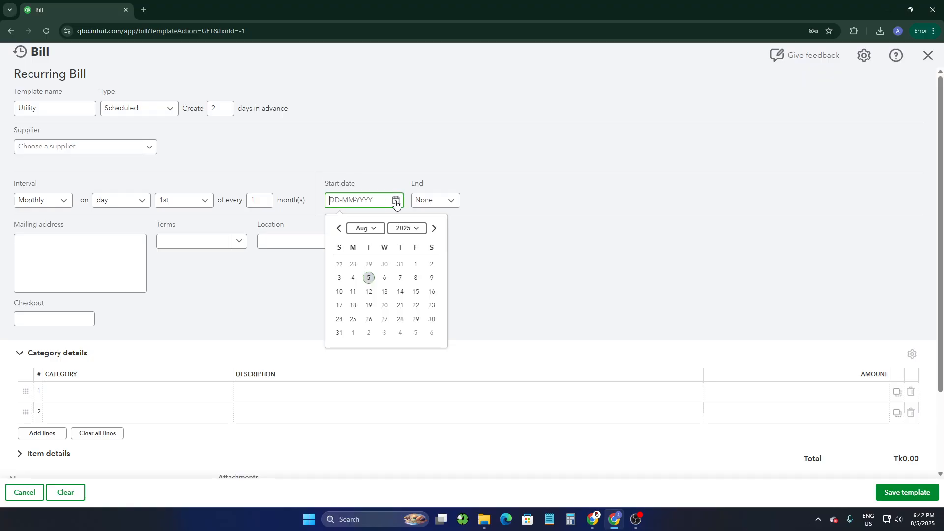
{"action": "left_click", "coordinate": [369, 278]}
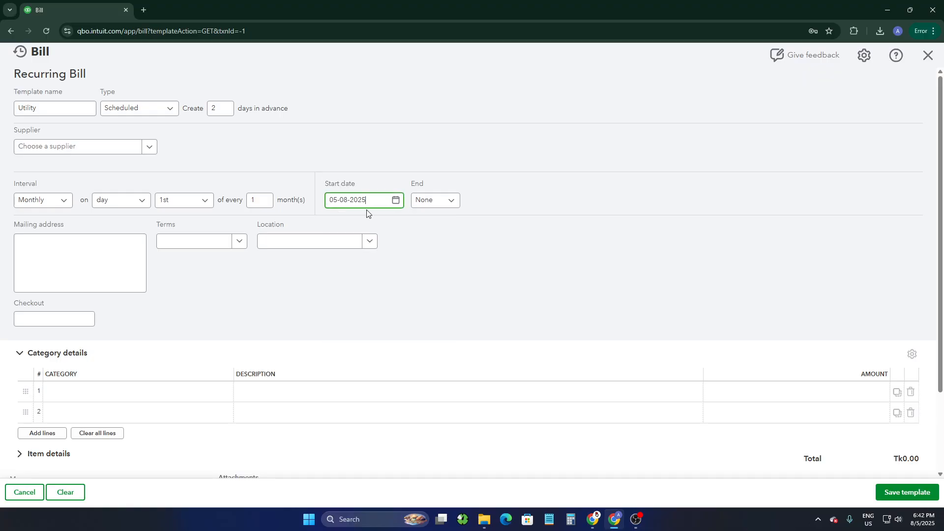
{"action": "left_click", "coordinate": [435, 203]}
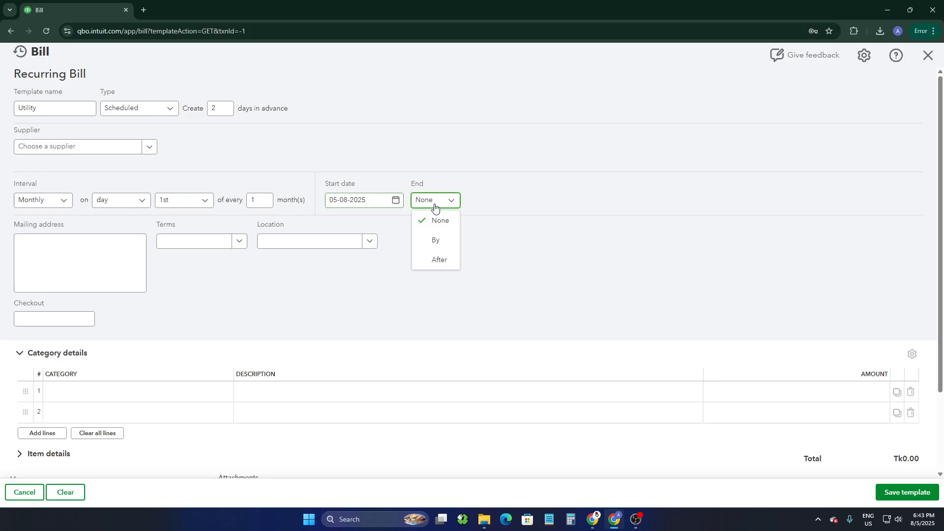
{"action": "left_click", "coordinate": [448, 223]}
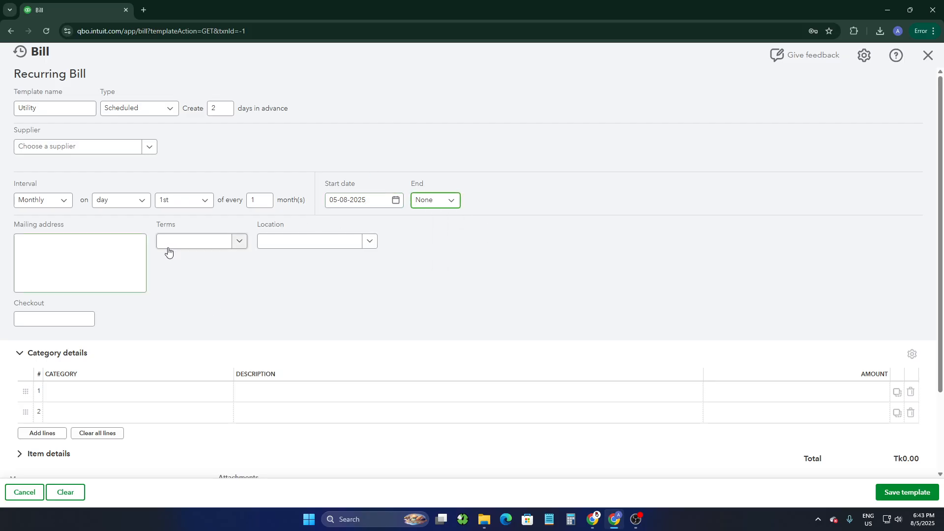
- Enter Test as the mailing address and set the payment terms to Net 30
{"action": "left_click", "coordinate": [51, 250]}
{"action": "left_click", "coordinate": [54, 249]}
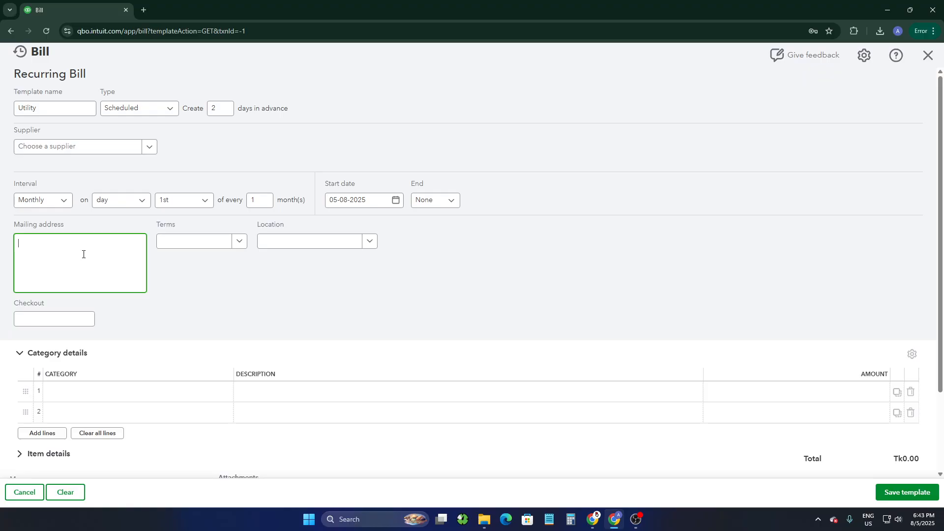
{"action": "left_click", "coordinate": [236, 244]}
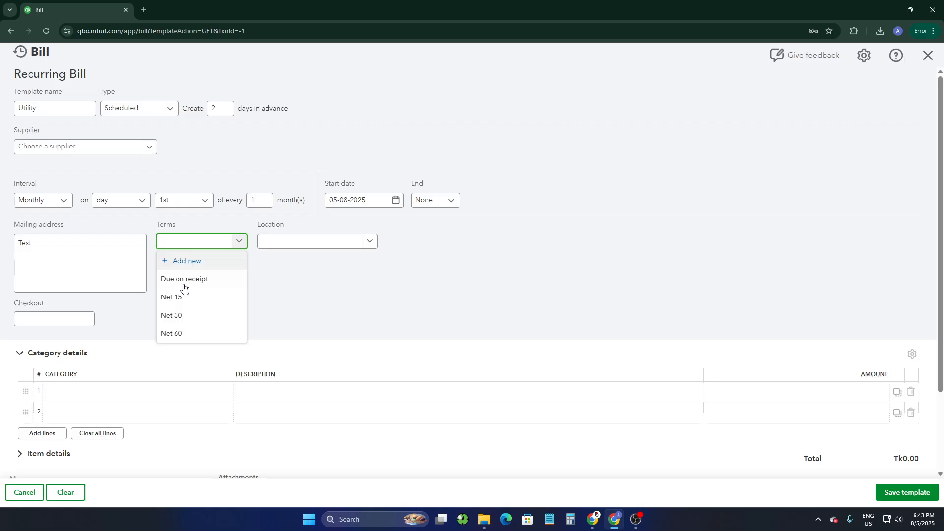
{"action": "left_click", "coordinate": [175, 316]}
{"action": "left_click", "coordinate": [270, 245]}
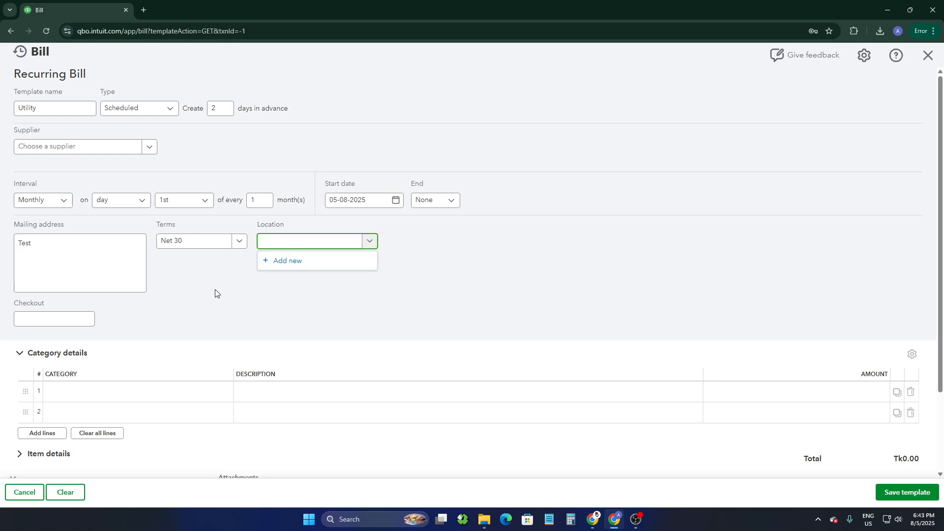
{"action": "left_click", "coordinate": [180, 299]}
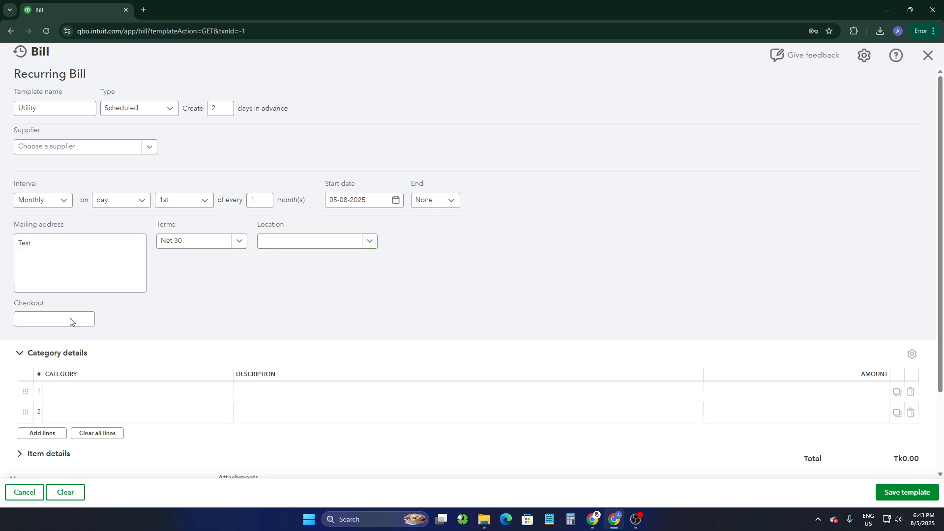
- Browse the expense categories available for the first line of the category details
{"action": "scroll", "coordinate": [109, 375], "scroll_direction": "down", "scroll_amount": 3}
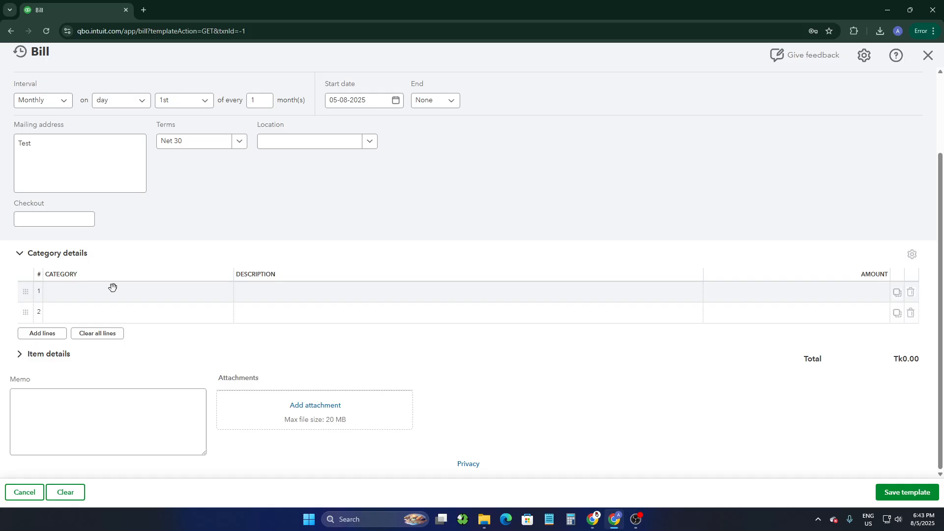
{"action": "left_click", "coordinate": [93, 287]}
{"action": "left_click", "coordinate": [221, 293]}
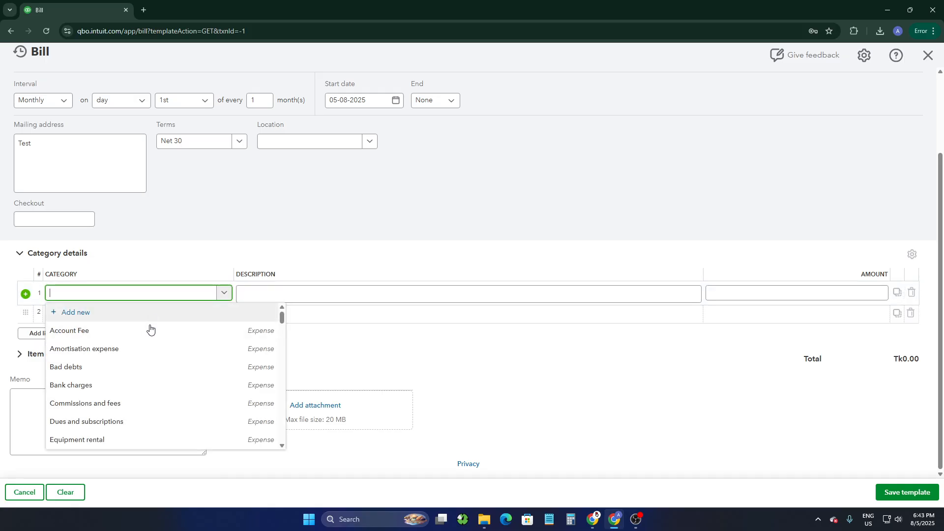
{"action": "scroll", "coordinate": [104, 401], "scroll_direction": "down", "scroll_amount": 1}
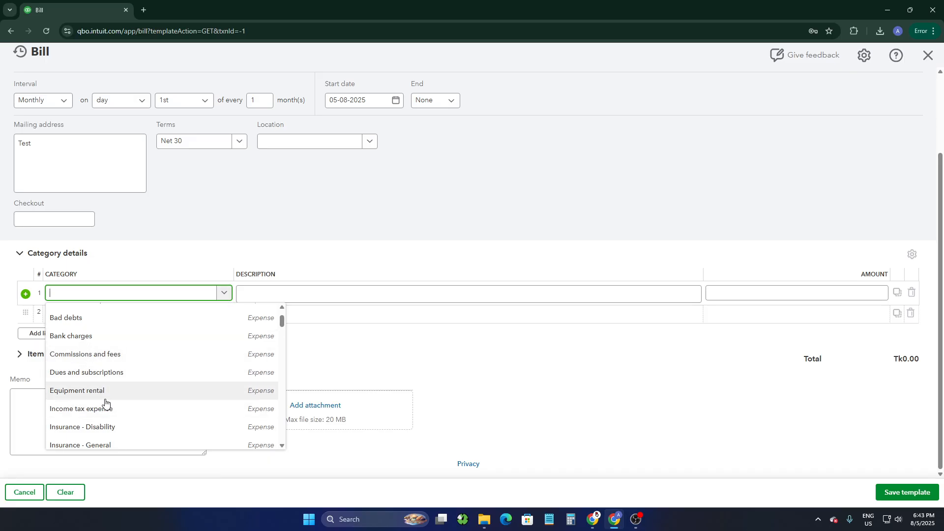
{"action": "scroll", "coordinate": [85, 395], "scroll_direction": "down", "scroll_amount": 2}
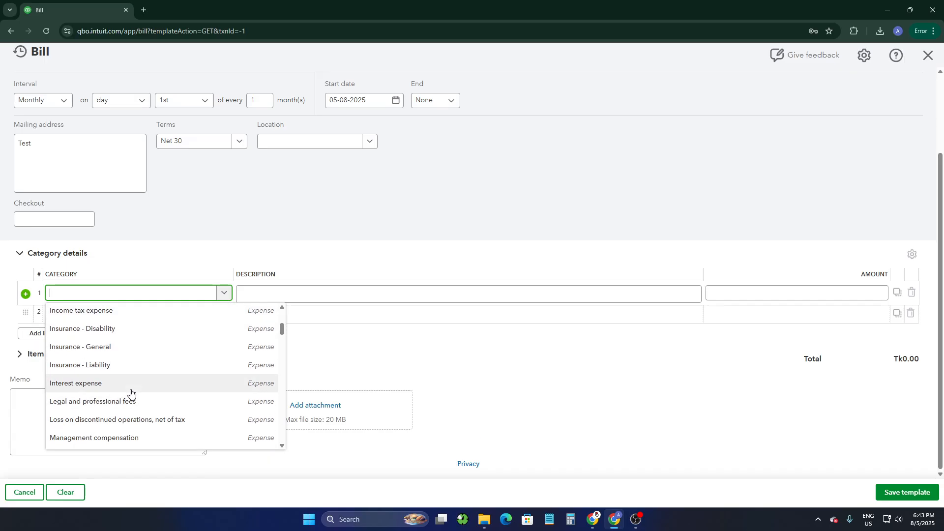
{"action": "scroll", "coordinate": [129, 390], "scroll_direction": "up", "scroll_amount": 1}
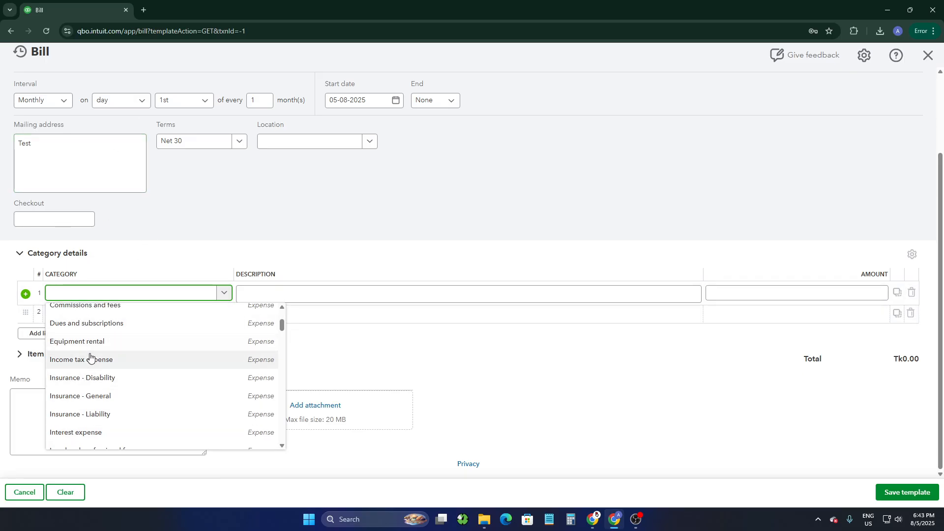
{"action": "scroll", "coordinate": [98, 362], "scroll_direction": "down", "scroll_amount": 1}
{"action": "scroll", "coordinate": [170, 354], "scroll_direction": "down", "scroll_amount": 1}
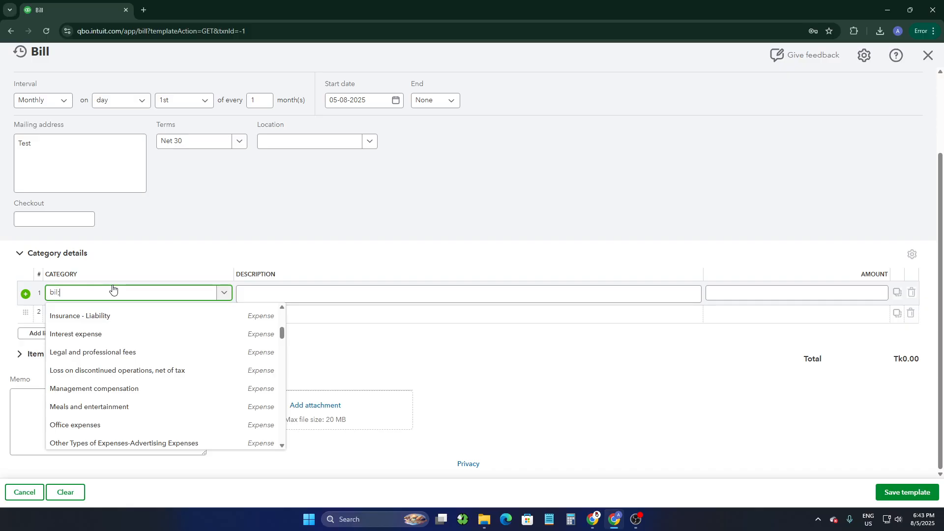
- Search the first line's categories for bill and expe, and choose Office expenses as its category
{"action": "type", "text": "ll"}
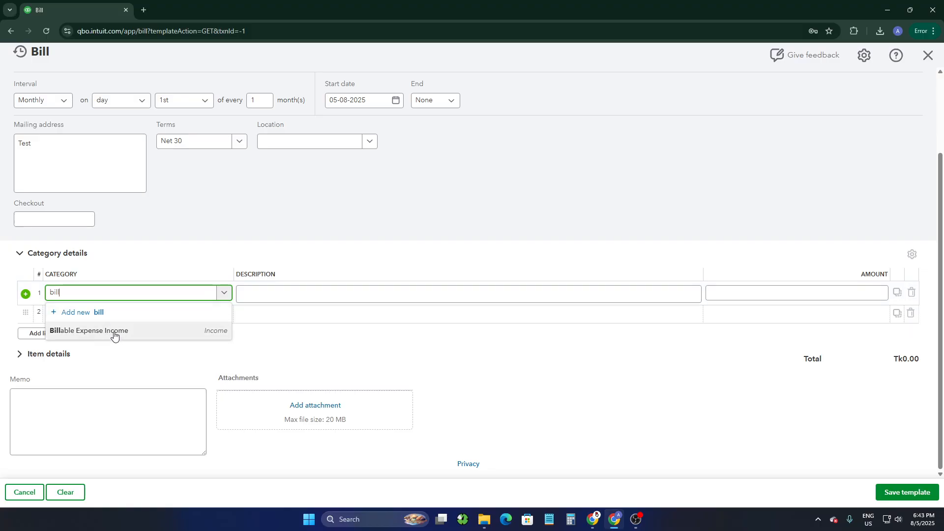
{"action": "double_click", "coordinate": [71, 294]}
{"action": "type", "text": "ex"}
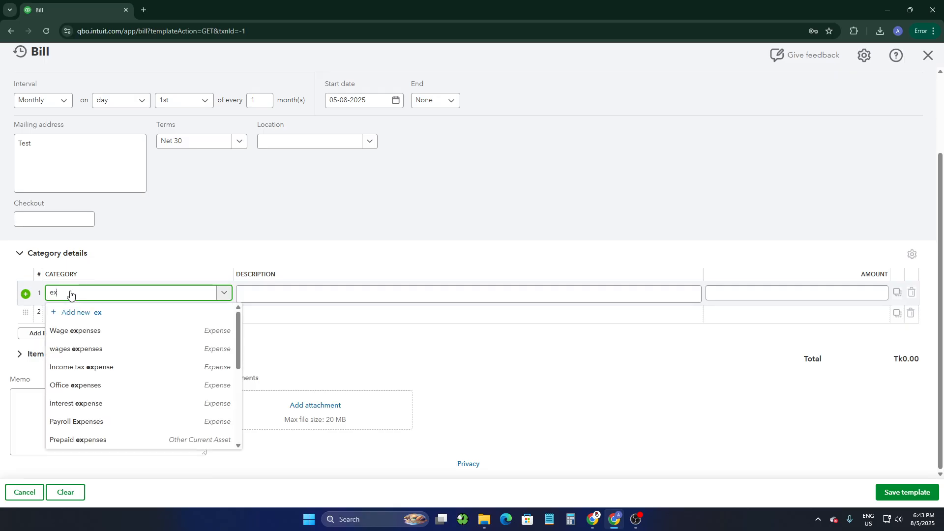
{"action": "type", "text": "pe"}
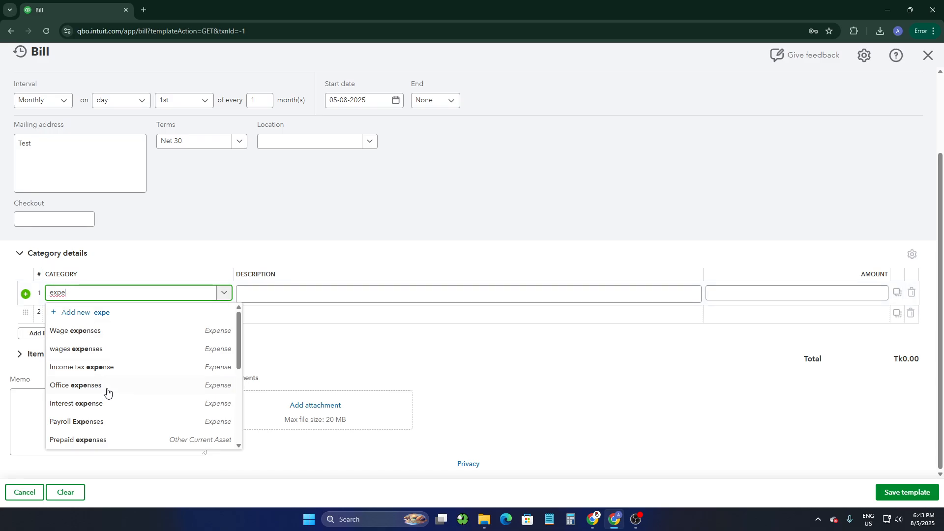
{"action": "scroll", "coordinate": [107, 391], "scroll_direction": "down", "scroll_amount": 2}
{"action": "scroll", "coordinate": [104, 346], "scroll_direction": "up", "scroll_amount": 3}
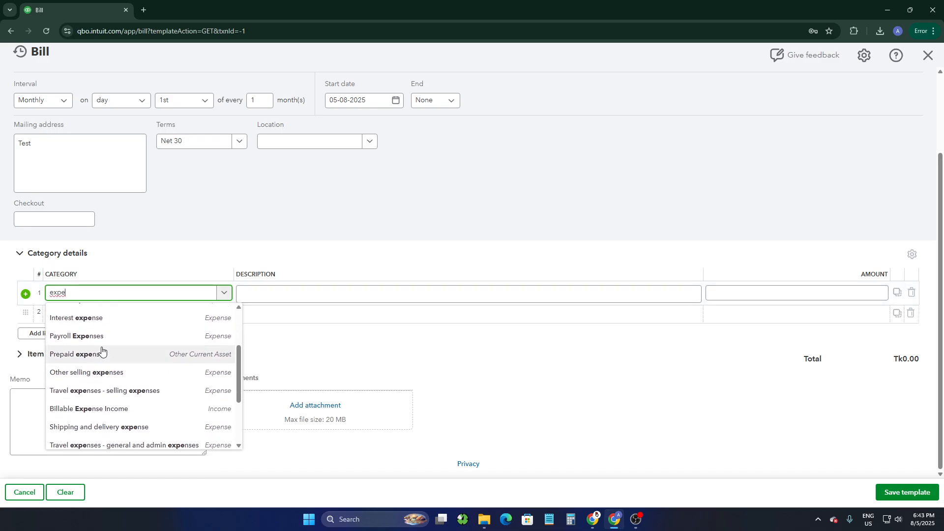
{"action": "scroll", "coordinate": [101, 350], "scroll_direction": "down", "scroll_amount": 3}
{"action": "scroll", "coordinate": [102, 349], "scroll_direction": "down", "scroll_amount": 4}
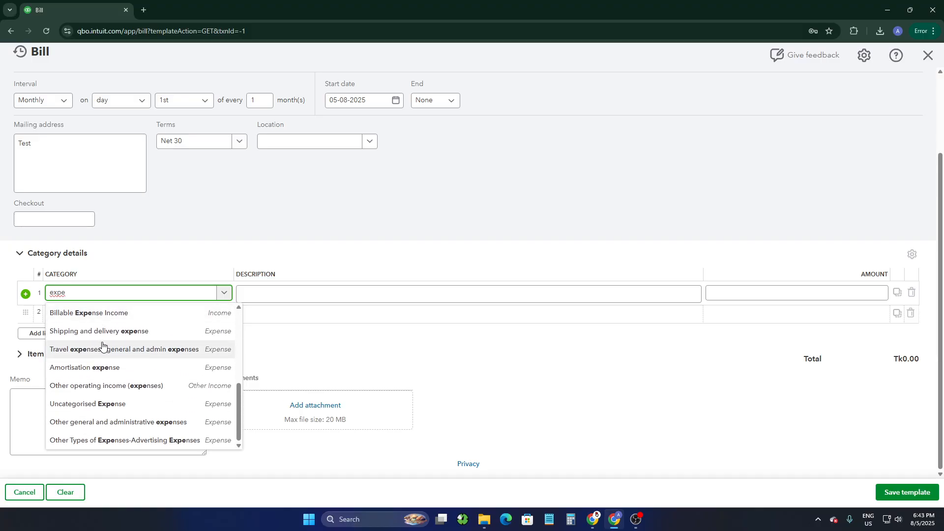
{"action": "scroll", "coordinate": [121, 334], "scroll_direction": "up", "scroll_amount": 1}
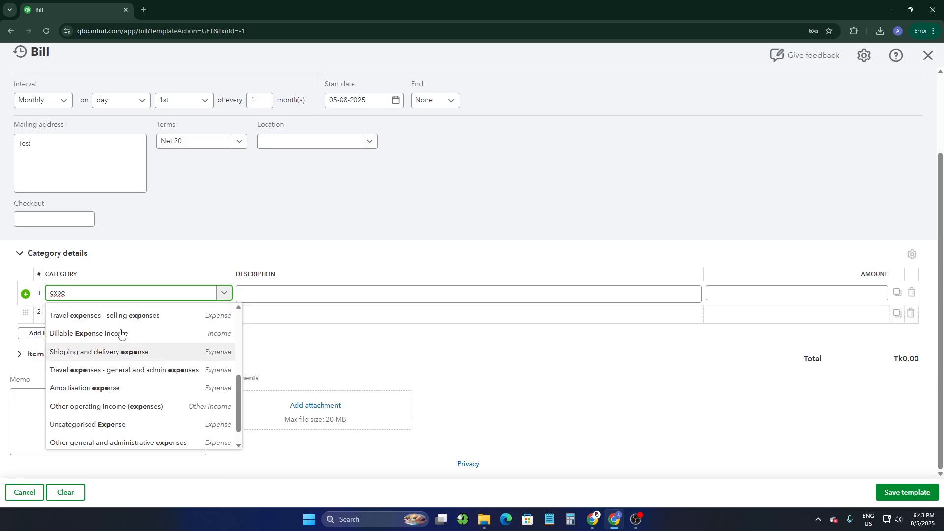
{"action": "scroll", "coordinate": [121, 344], "scroll_direction": "up", "scroll_amount": 2}
{"action": "scroll", "coordinate": [118, 394], "scroll_direction": "down", "scroll_amount": 4}
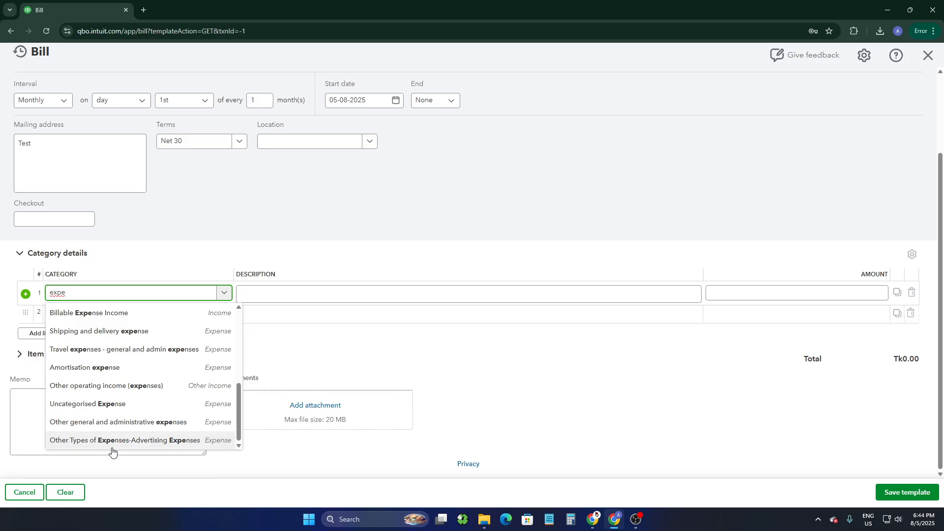
{"action": "scroll", "coordinate": [96, 438], "scroll_direction": "up", "scroll_amount": 10}
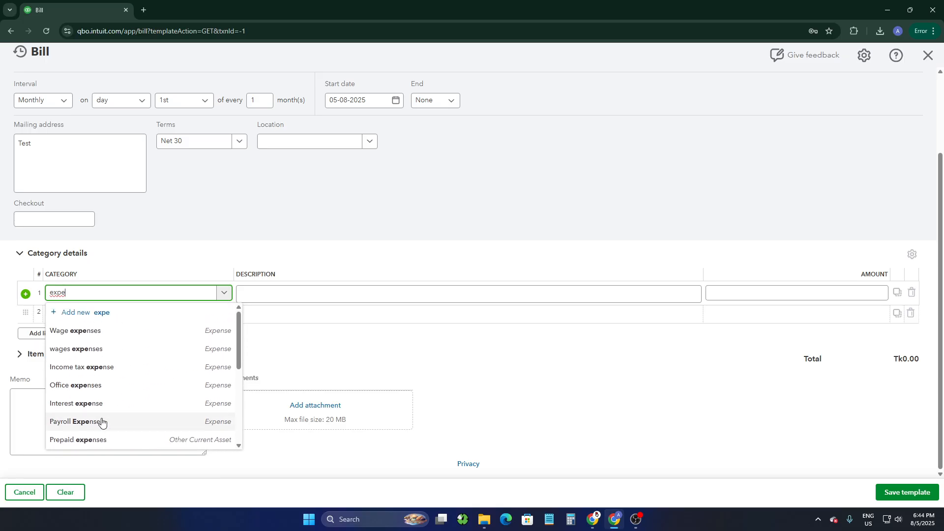
{"action": "left_click", "coordinate": [76, 385]}
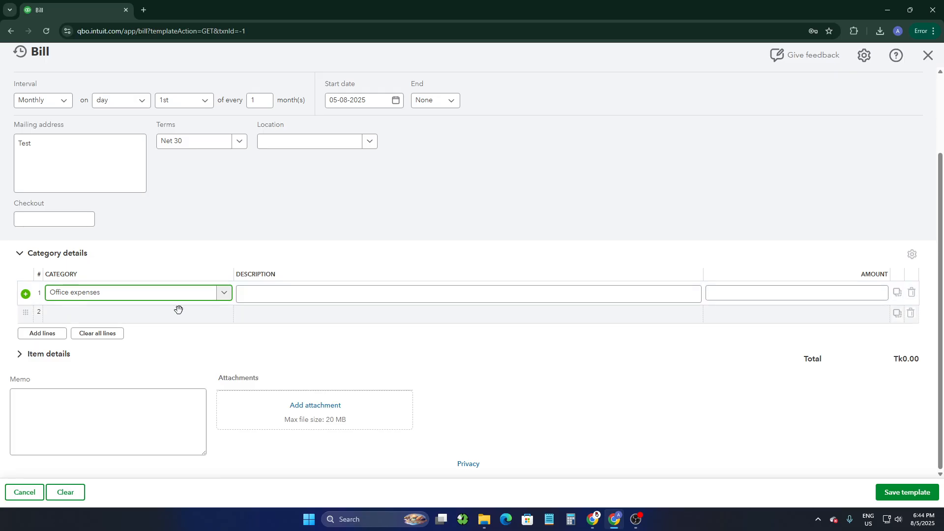
- Enter 1000 as the amount of the Office expenses line
{"action": "left_click", "coordinate": [284, 307]}
{"action": "left_click", "coordinate": [257, 295]}
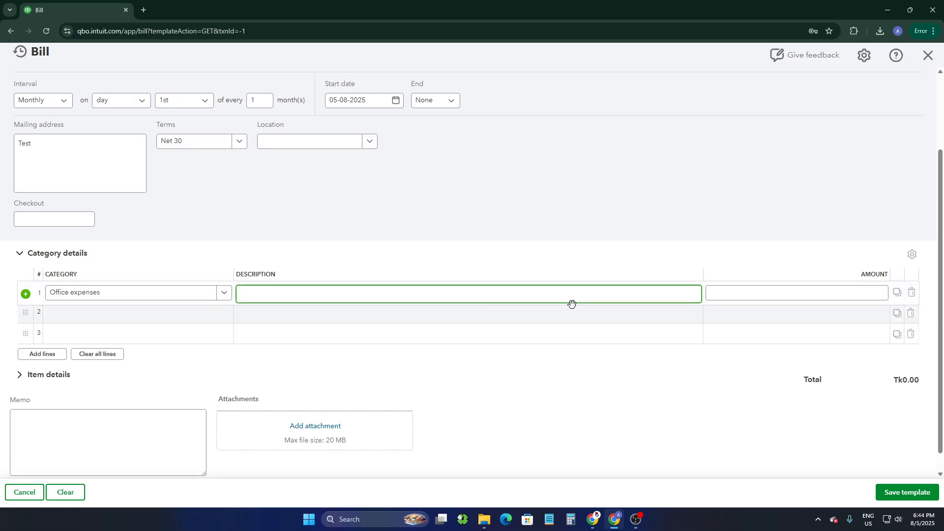
{"action": "left_click", "coordinate": [777, 293]}
{"action": "type", "text": "100"}
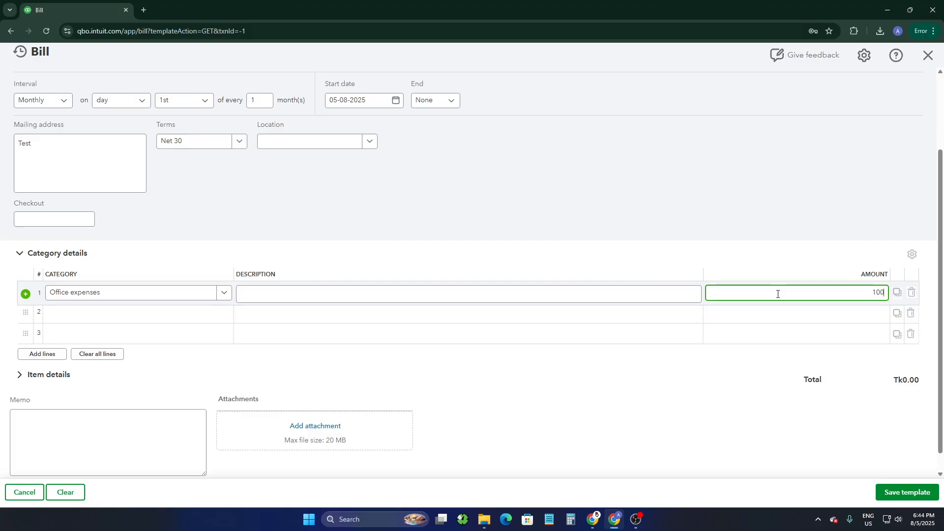
{"action": "type", "text": "0"}
- Expand the item details and check the memo and attachments fields, leaving them empty
{"action": "left_click", "coordinate": [218, 375]}
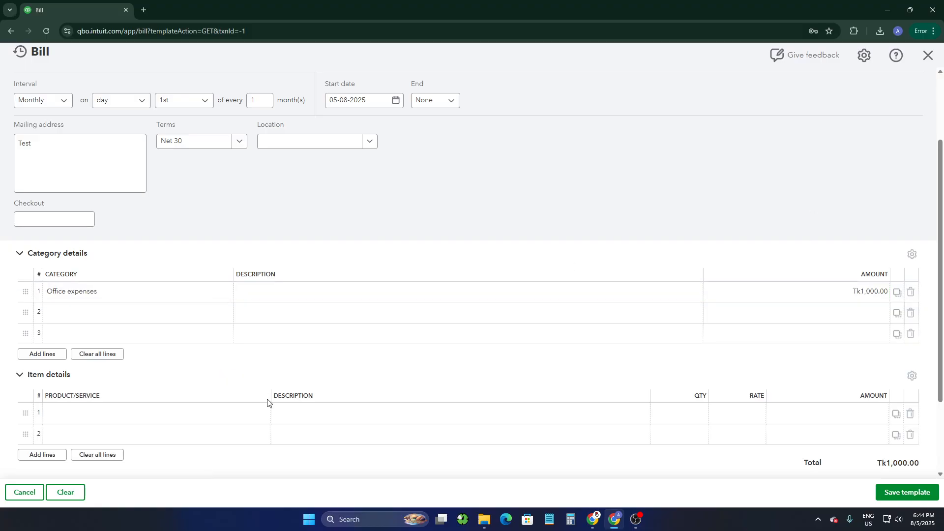
{"action": "scroll", "coordinate": [259, 379], "scroll_direction": "down", "scroll_amount": 2}
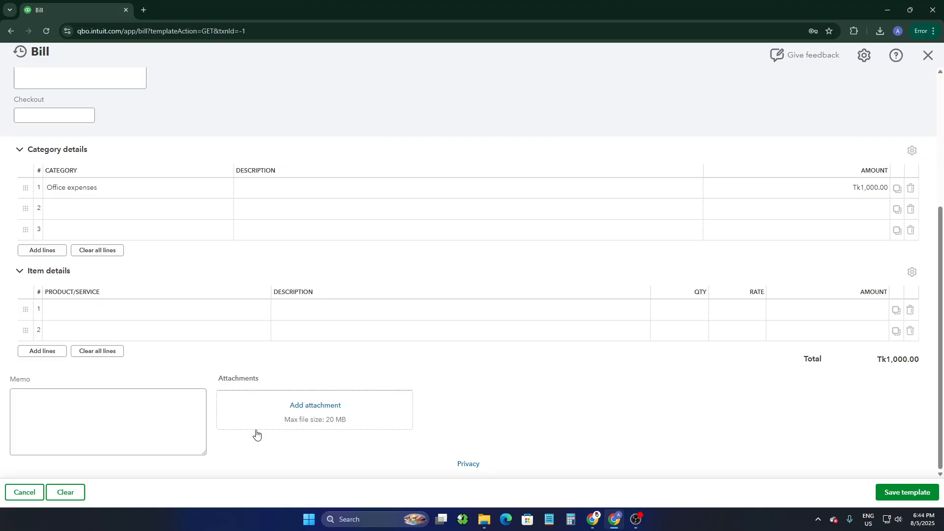
{"action": "left_click", "coordinate": [83, 413]}
{"action": "left_click", "coordinate": [82, 407]}
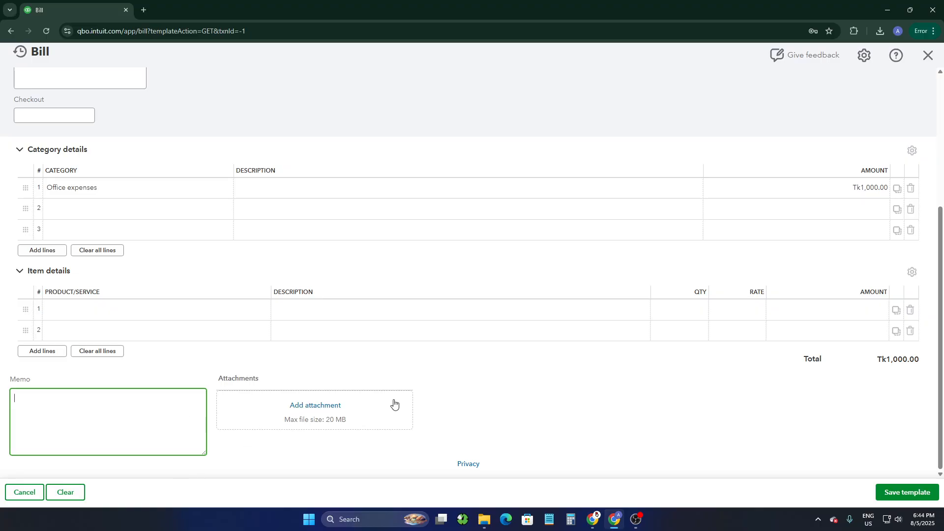
{"action": "left_click", "coordinate": [480, 376]}
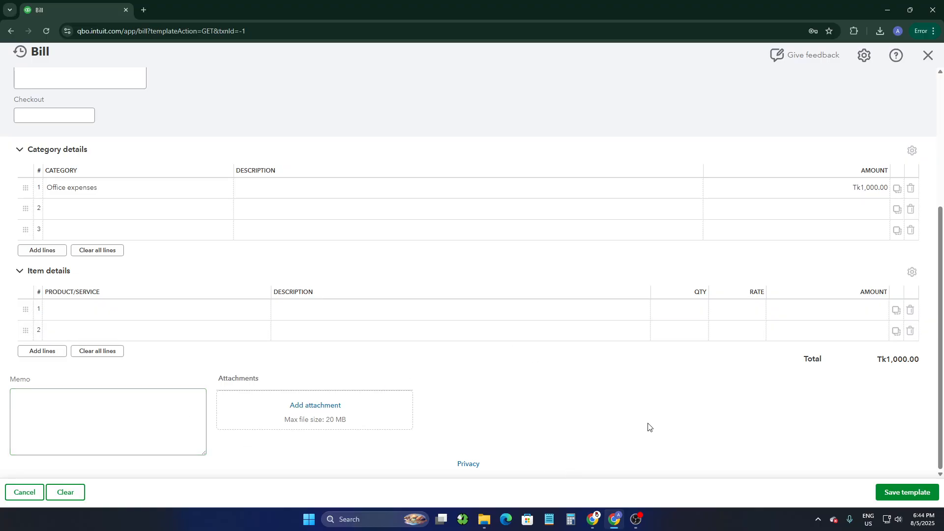
- Try to save the template, and open the form for adding a new supplier to the bill
{"action": "left_click", "coordinate": [907, 492]}
{"action": "left_click", "coordinate": [61, 197]}
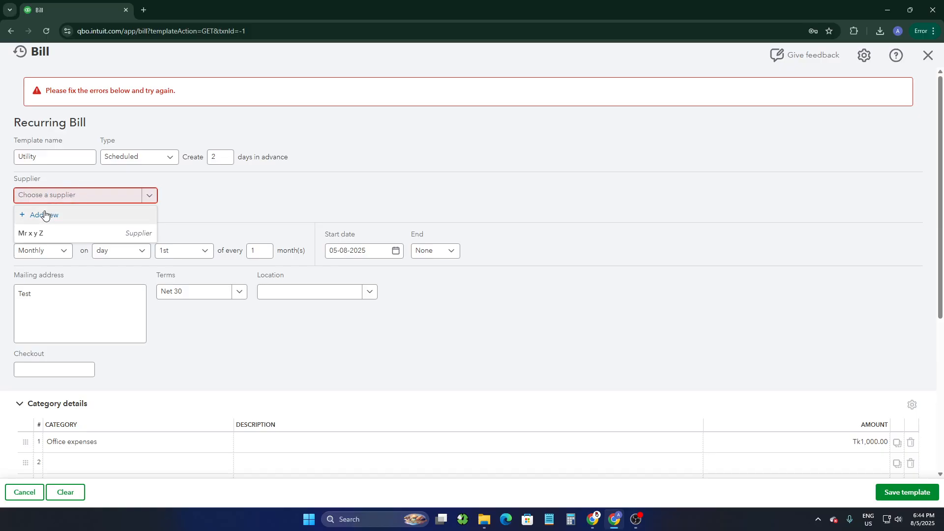
{"action": "left_click", "coordinate": [45, 217]}
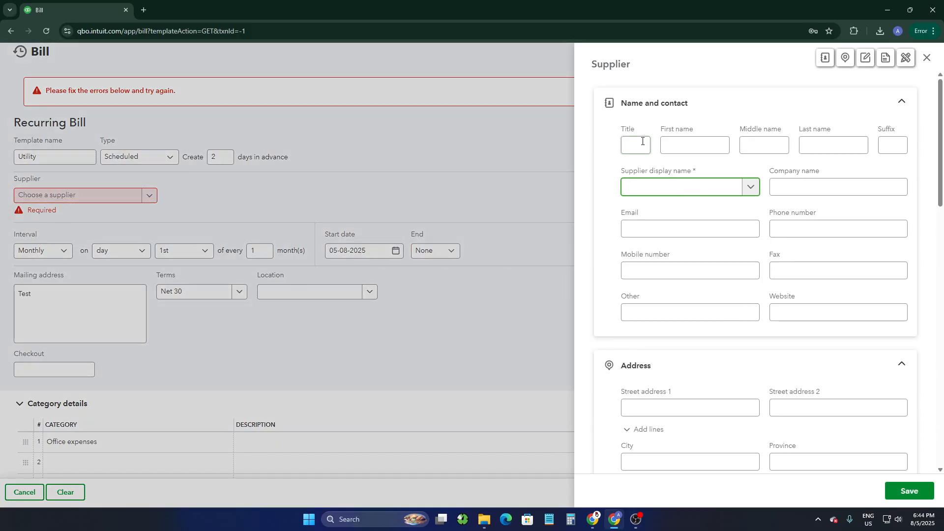
- Examine the new supplier form's name and contact, address, notes, additional info and custom fields, and leave the form
{"action": "left_click_drag", "start_coordinate": [620, 134], "coordinate": [763, 127]}
{"action": "left_click_drag", "start_coordinate": [629, 171], "coordinate": [672, 170]}
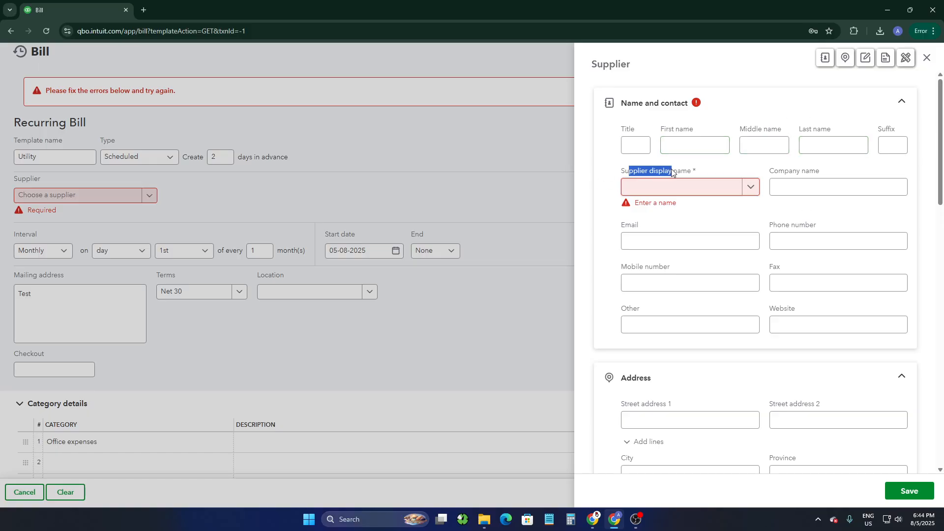
{"action": "left_click", "coordinate": [782, 185]}
{"action": "left_click", "coordinate": [632, 237]}
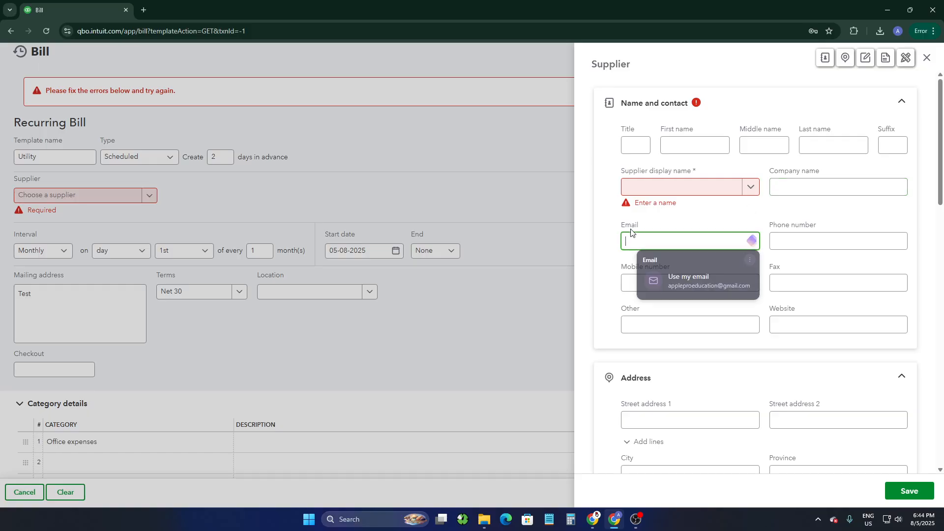
{"action": "left_click", "coordinate": [769, 221]}
{"action": "scroll", "coordinate": [626, 398], "scroll_direction": "down", "scroll_amount": 6}
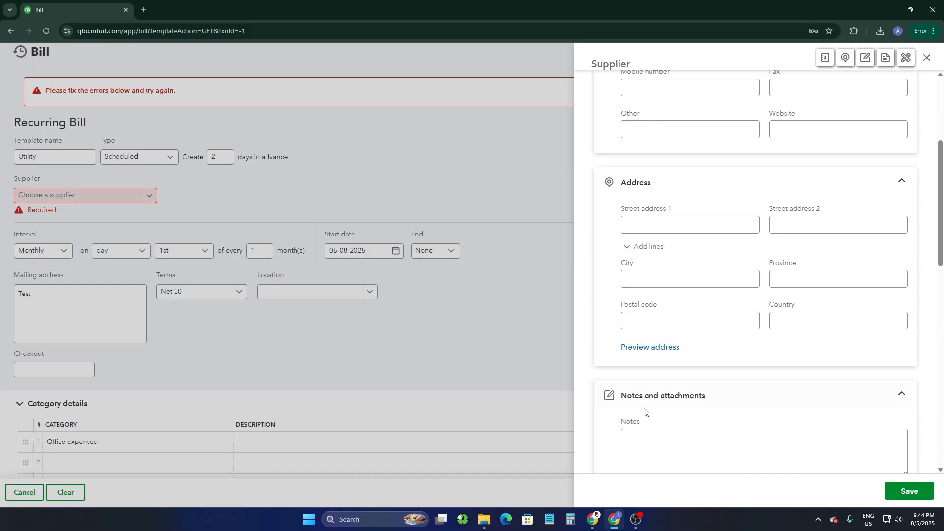
{"action": "scroll", "coordinate": [654, 197], "scroll_direction": "up", "scroll_amount": 1}
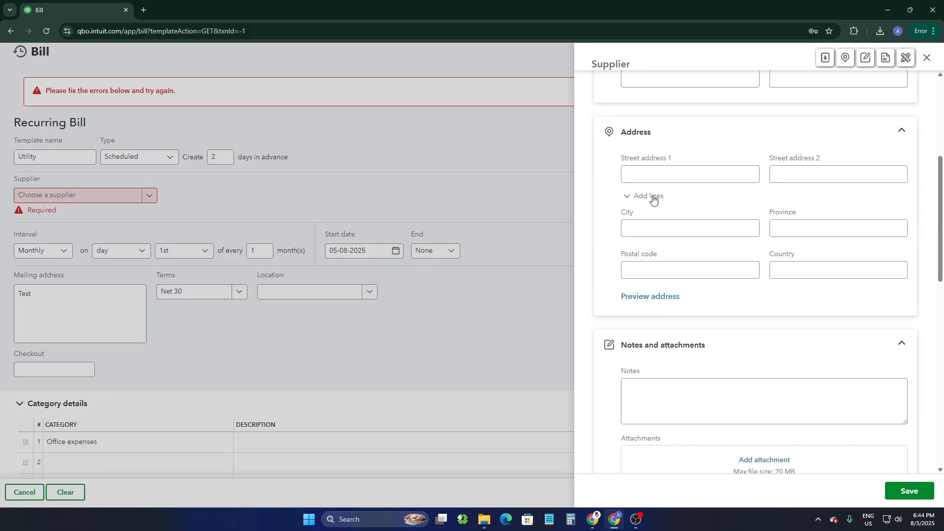
{"action": "scroll", "coordinate": [679, 360], "scroll_direction": "down", "scroll_amount": 7}
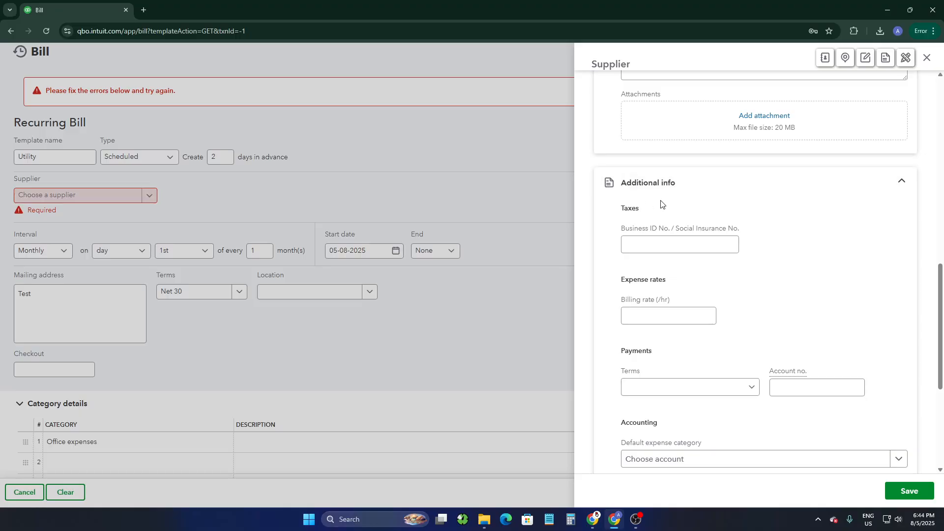
{"action": "scroll", "coordinate": [659, 204], "scroll_direction": "down", "scroll_amount": 3}
{"action": "scroll", "coordinate": [684, 329], "scroll_direction": "up", "scroll_amount": 1}
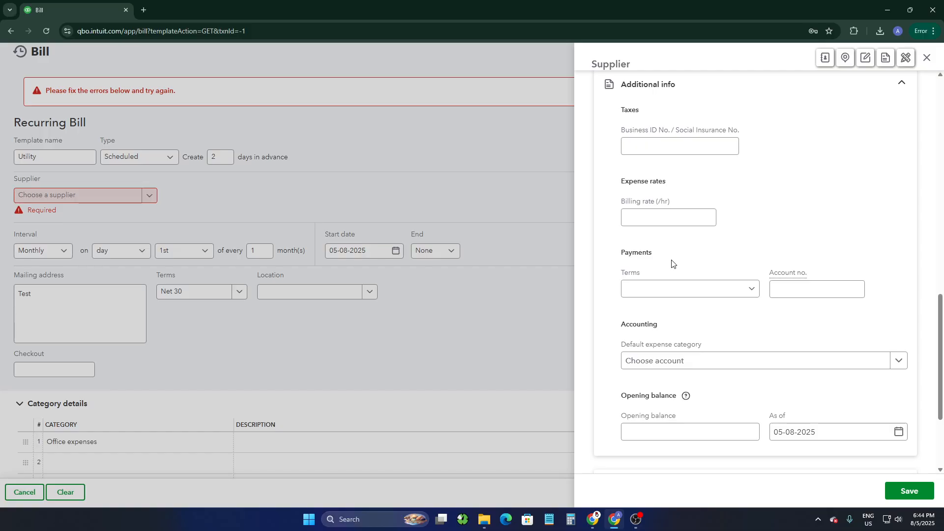
{"action": "scroll", "coordinate": [672, 264], "scroll_direction": "down", "scroll_amount": 3}
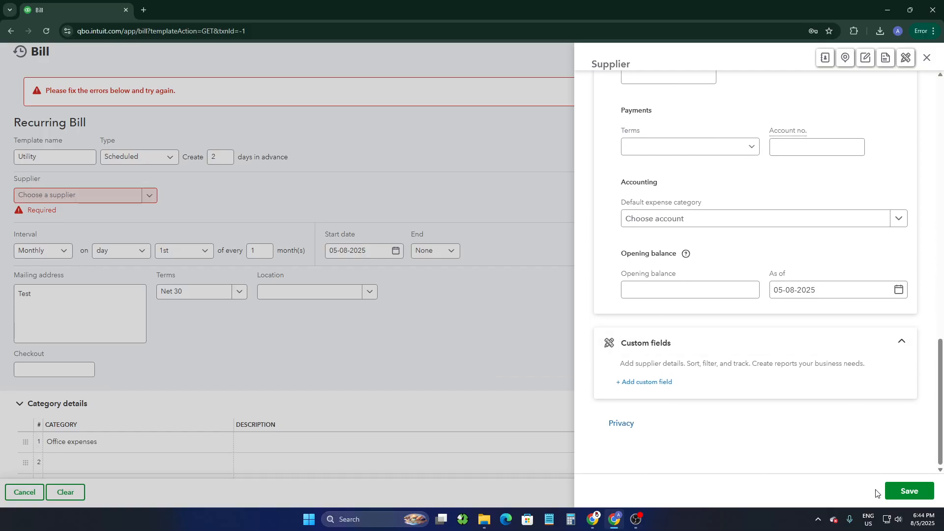
{"action": "left_click", "coordinate": [907, 491]}
- Choose the existing supplier for the recurring bill and save the template
{"action": "left_click", "coordinate": [110, 195]}
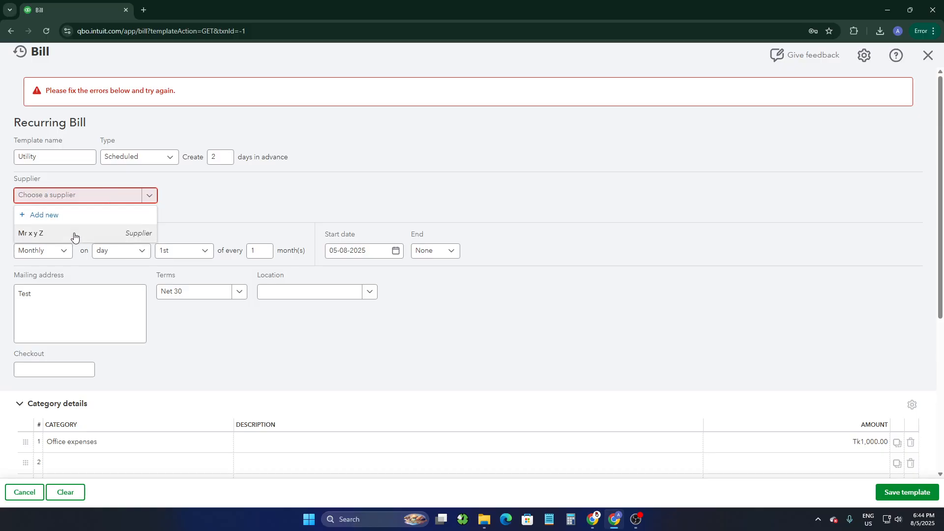
{"action": "left_click", "coordinate": [74, 234]}
{"action": "scroll", "coordinate": [840, 420], "scroll_direction": "down", "scroll_amount": 5}
{"action": "left_click", "coordinate": [899, 493]}
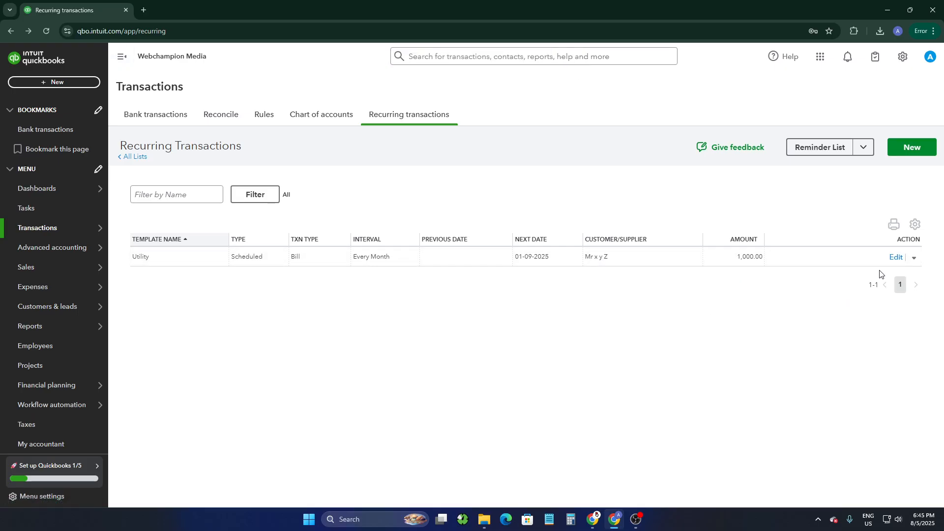
- Start deleting the Utility template from the recurring transactions, and cancel the deletion
{"action": "left_click", "coordinate": [916, 259]}
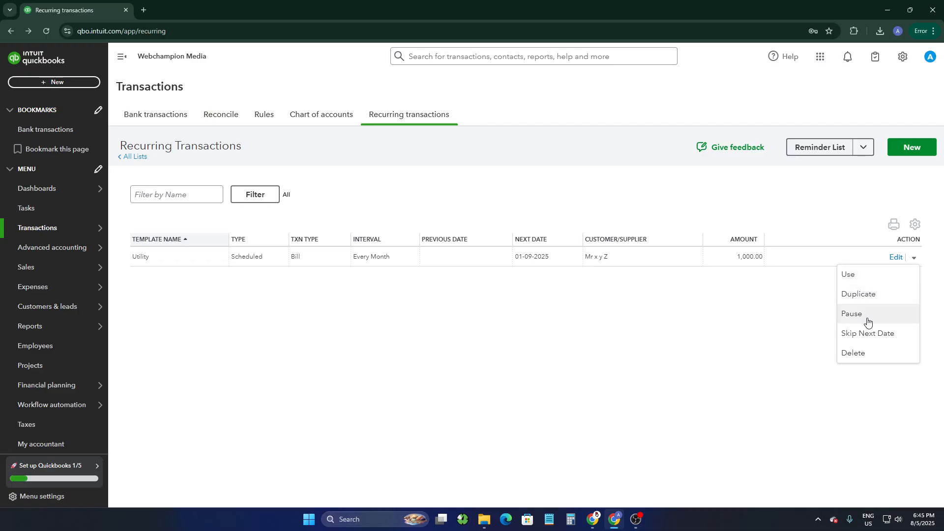
{"action": "left_click", "coordinate": [867, 355]}
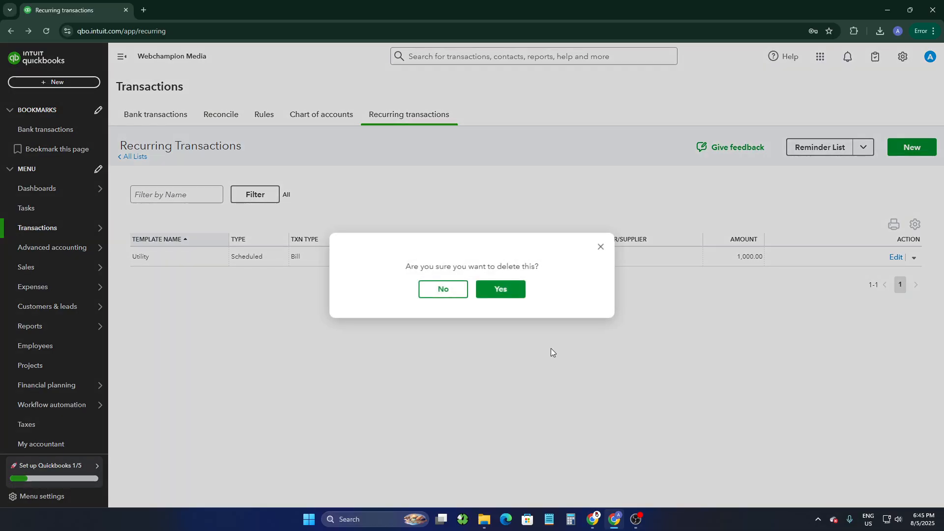
{"action": "left_click", "coordinate": [599, 247]}
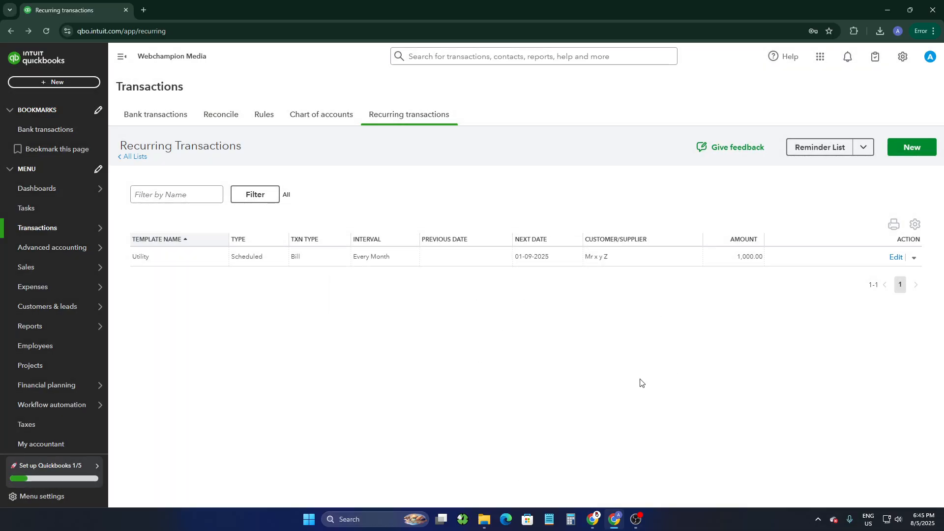